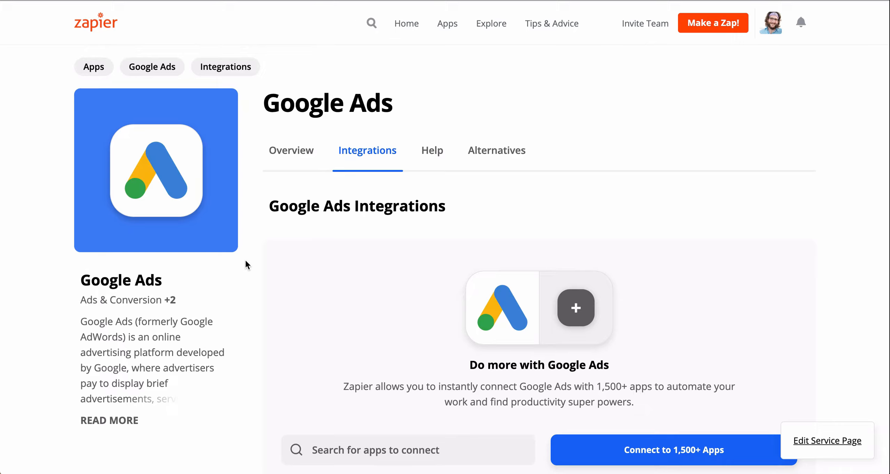
{"action": "scroll", "coordinate": [246, 265], "scroll_direction": "down", "scroll_amount": 5}
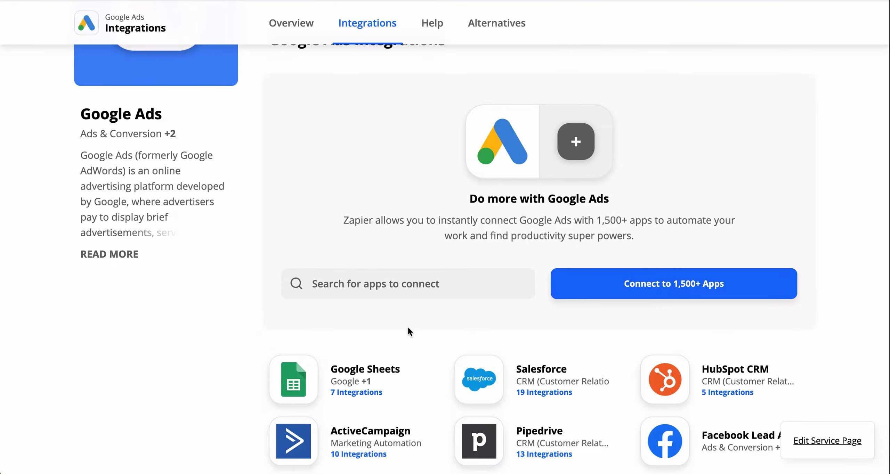
{"action": "scroll", "coordinate": [229, 341], "scroll_direction": "down", "scroll_amount": 3}
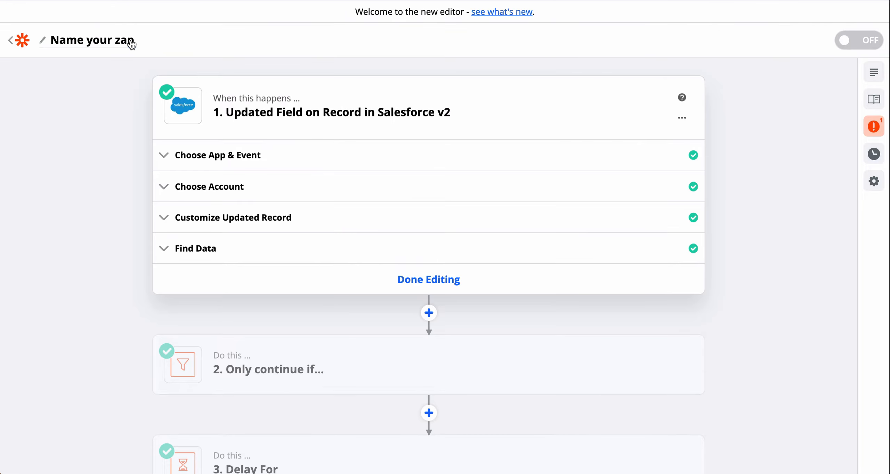
Name the zap "Track Offline Conversions".
{"action": "left_click", "coordinate": [120, 42]}
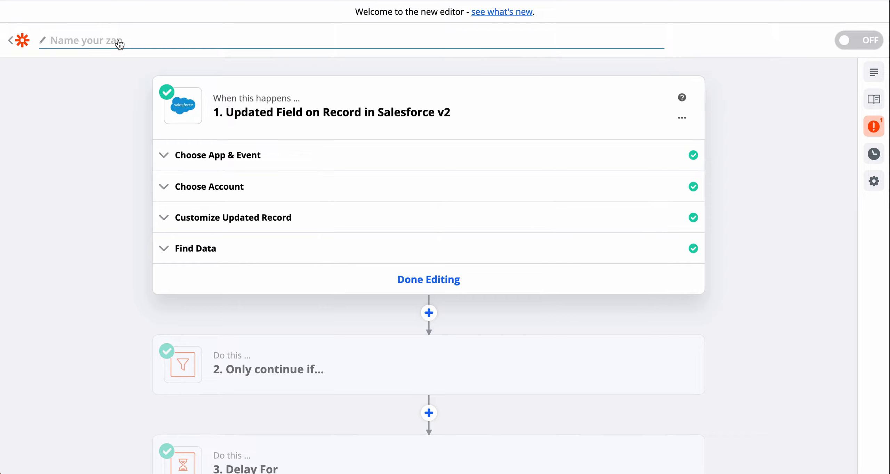
{"action": "type", "text": "Track Offo"}
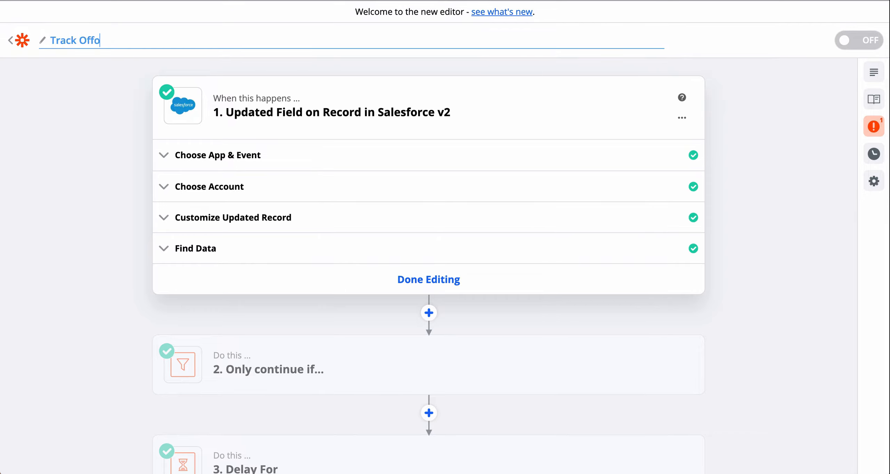
{"action": "key", "text": "BackSpace"}
{"action": "type", "text": "line Conversions"}
{"action": "key", "text": "Tab"}
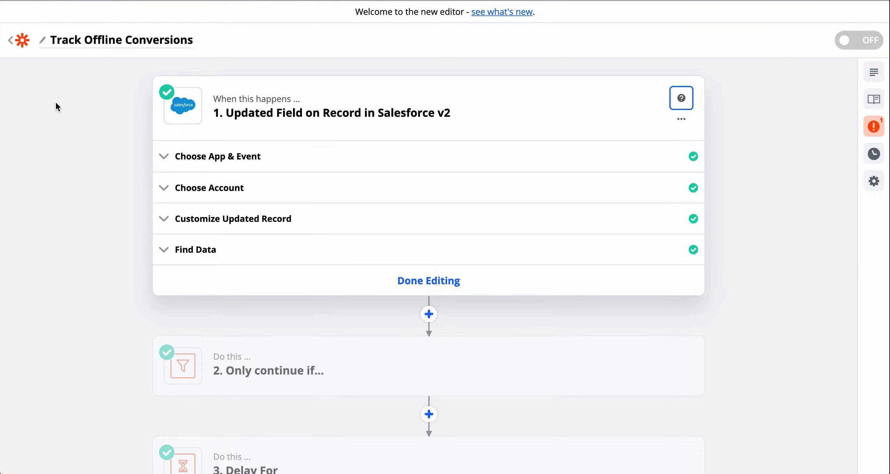
Review the Salesforce trigger's app and event, account, and updated-record settings, including the list of available Salesforce objects.
{"action": "scroll", "coordinate": [57, 104], "scroll_direction": "down", "scroll_amount": 5}
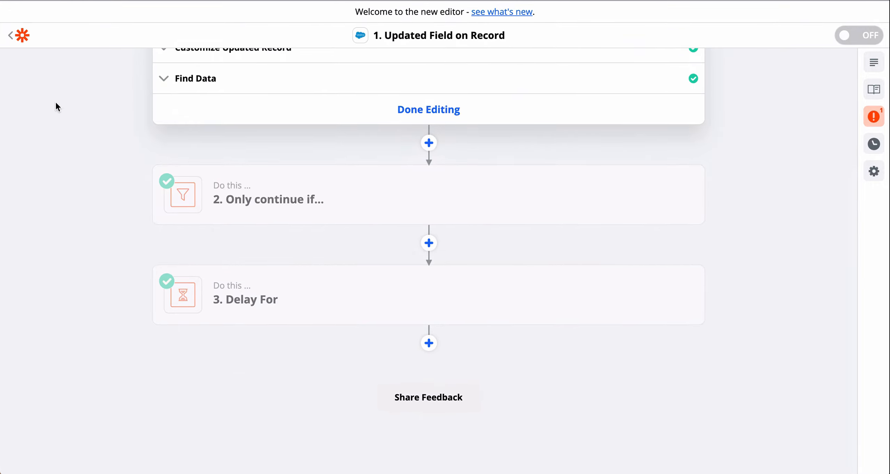
{"action": "scroll", "coordinate": [56, 104], "scroll_direction": "up", "scroll_amount": 5}
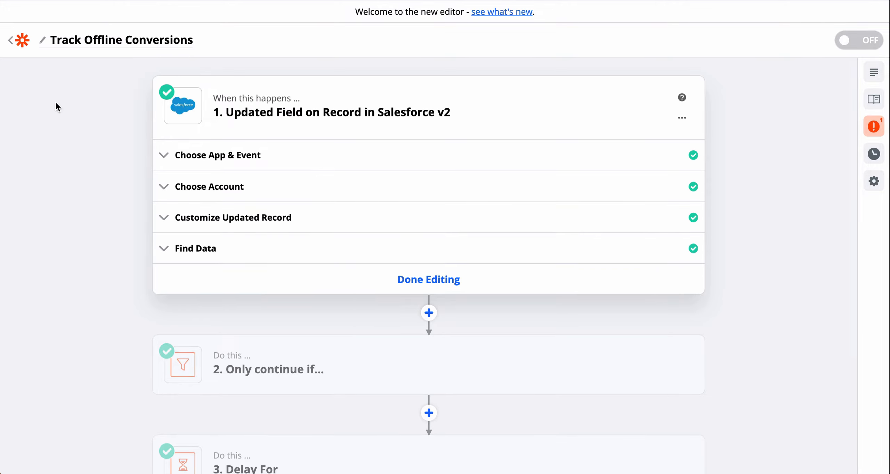
{"action": "left_click", "coordinate": [234, 155]}
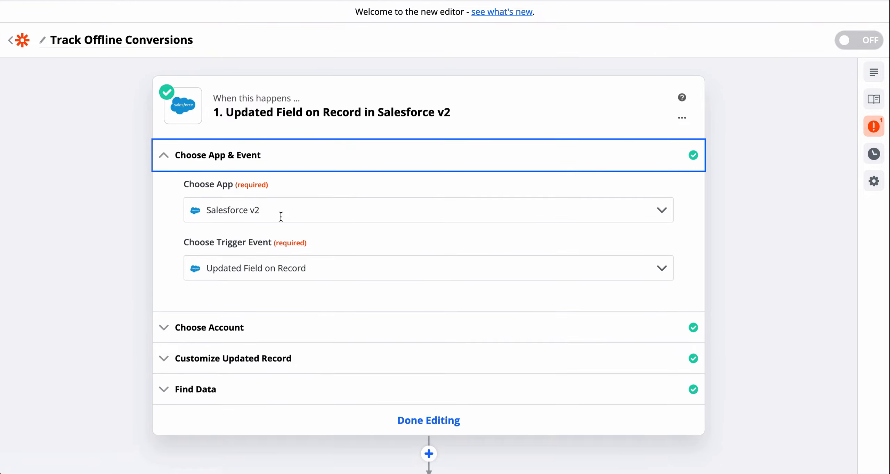
{"action": "left_click", "coordinate": [201, 327]}
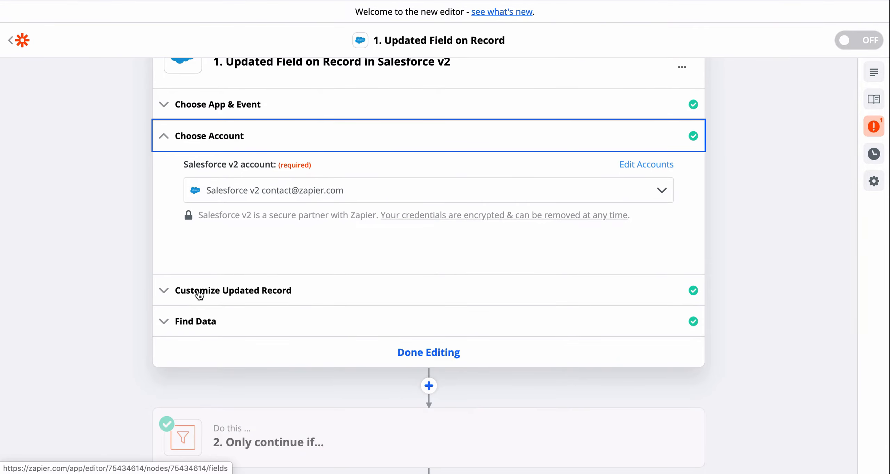
{"action": "left_click", "coordinate": [199, 290]}
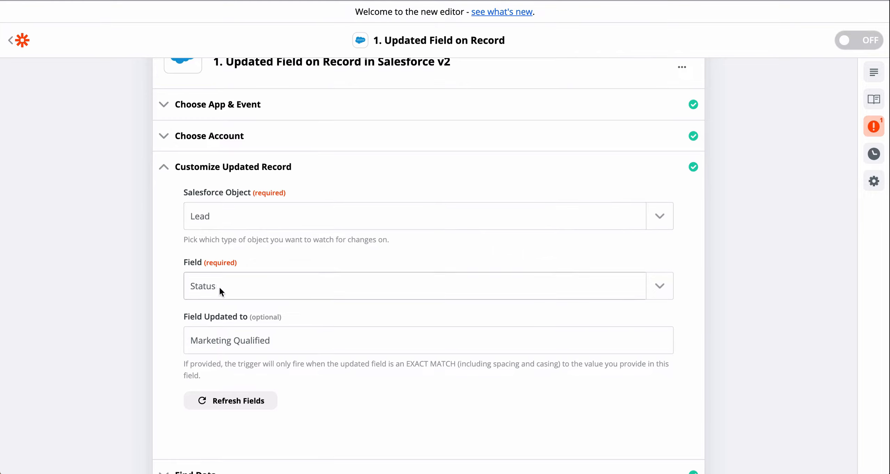
{"action": "left_click", "coordinate": [658, 217]}
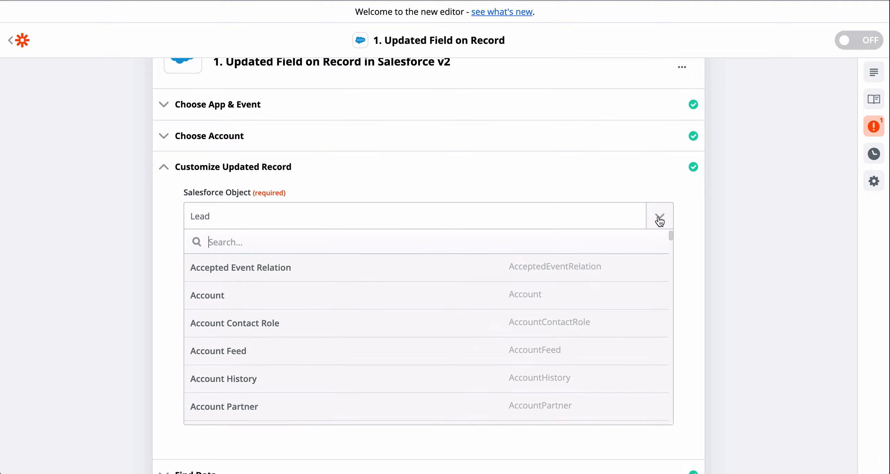
{"action": "left_click", "coordinate": [659, 219]}
{"action": "scroll", "coordinate": [732, 253], "scroll_direction": "down", "scroll_amount": 2}
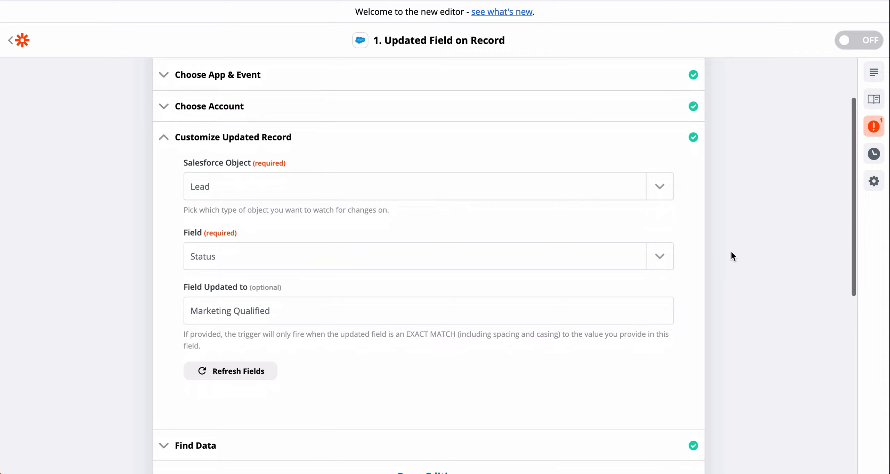
Examine the field data of the sample Updated Record A found by the Salesforce trigger.
{"action": "scroll", "coordinate": [731, 254], "scroll_direction": "down", "scroll_amount": 5}
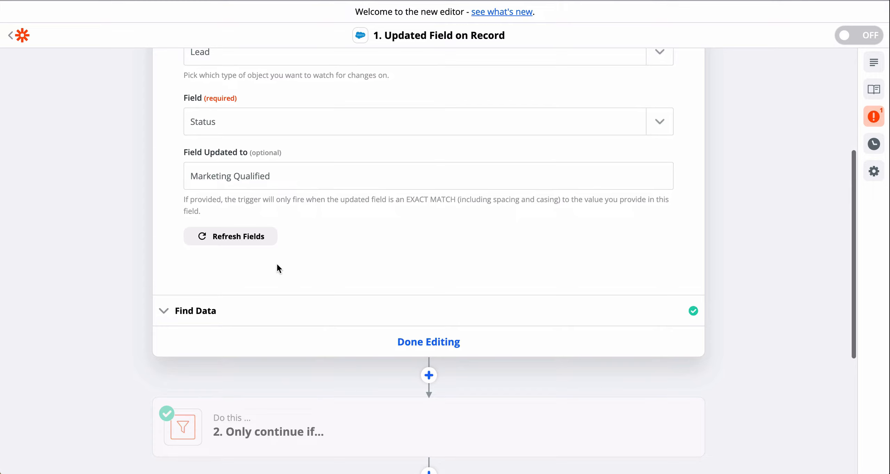
{"action": "left_click", "coordinate": [197, 310]}
{"action": "left_click", "coordinate": [662, 323]}
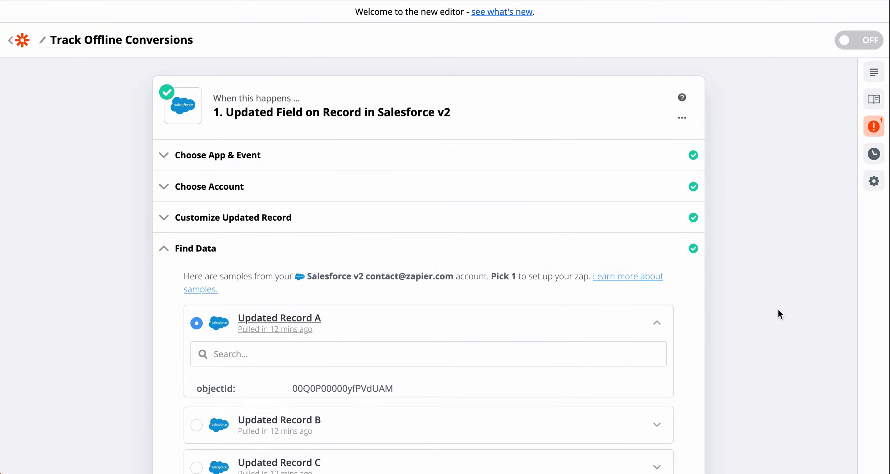
{"action": "scroll", "coordinate": [777, 308], "scroll_direction": "down", "scroll_amount": 5}
{"action": "scroll", "coordinate": [387, 301], "scroll_direction": "down", "scroll_amount": 3}
{"action": "scroll", "coordinate": [387, 301], "scroll_direction": "down", "scroll_amount": 10}
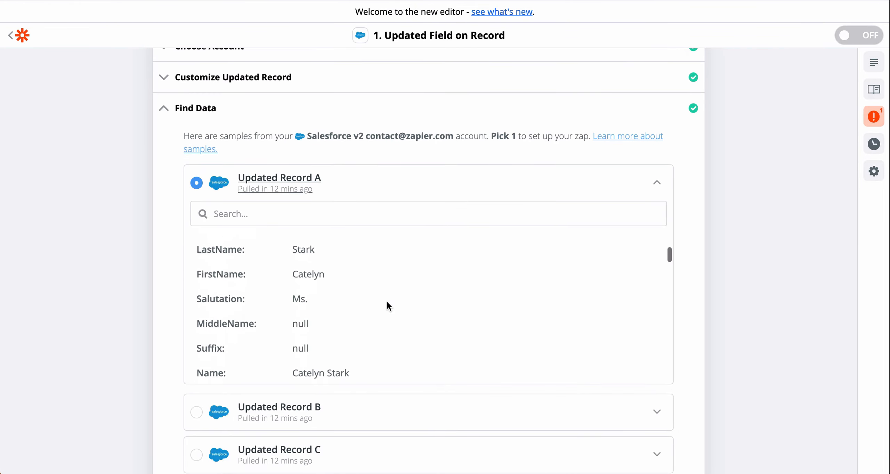
{"action": "scroll", "coordinate": [386, 307], "scroll_direction": "down", "scroll_amount": 3}
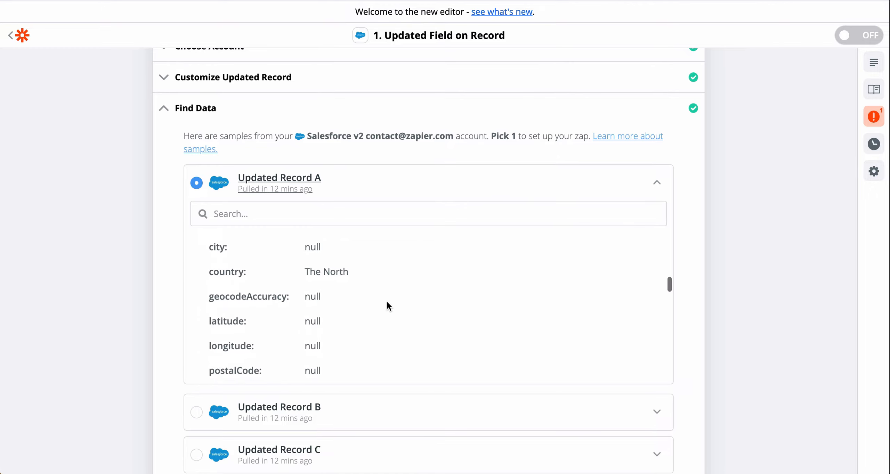
{"action": "left_click", "coordinate": [657, 183]}
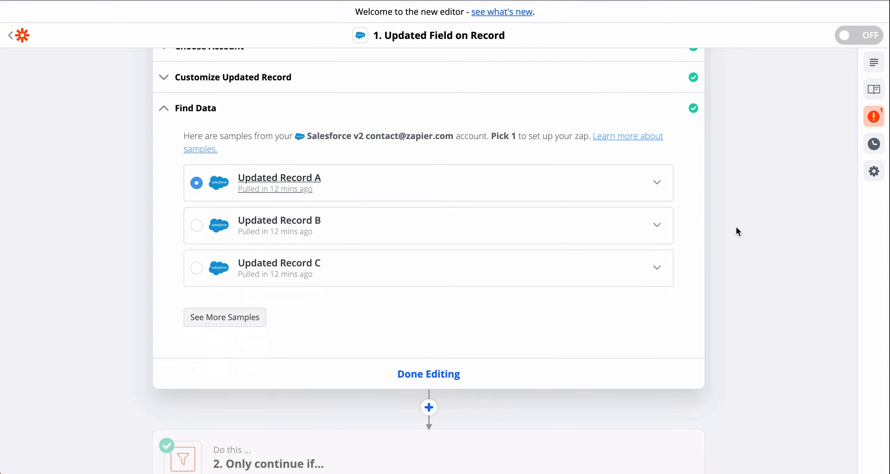
In the "Only continue if..." filter step, choose Google Click ID Gclid C as the condition's field and test the filter against the sample data.
{"action": "scroll", "coordinate": [735, 225], "scroll_direction": "down", "scroll_amount": 3}
{"action": "scroll", "coordinate": [735, 225], "scroll_direction": "down", "scroll_amount": 10}
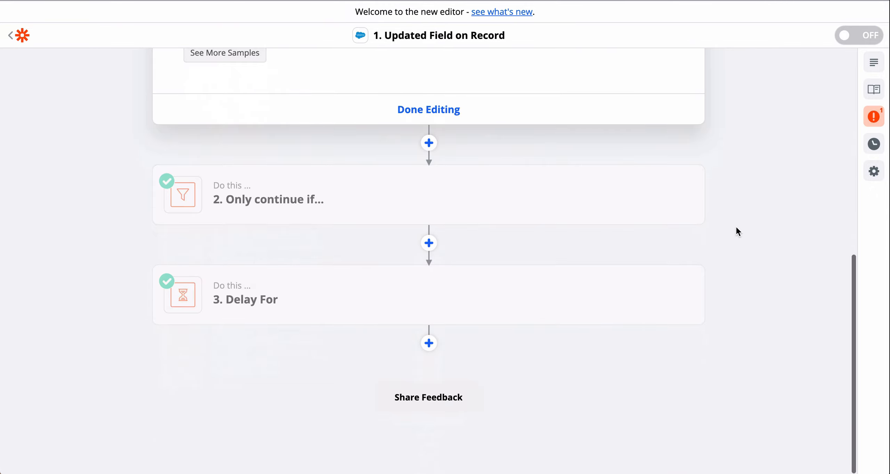
{"action": "left_click", "coordinate": [317, 208]}
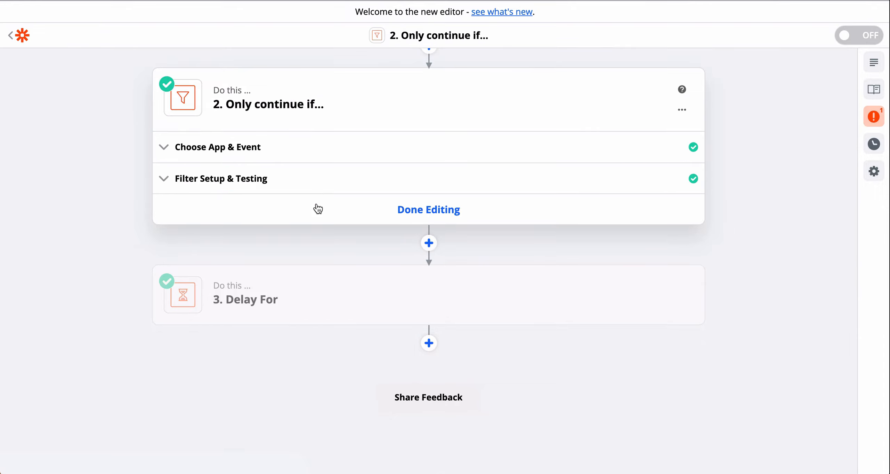
{"action": "left_click", "coordinate": [189, 146]}
{"action": "scroll", "coordinate": [281, 153], "scroll_direction": "up", "scroll_amount": 2}
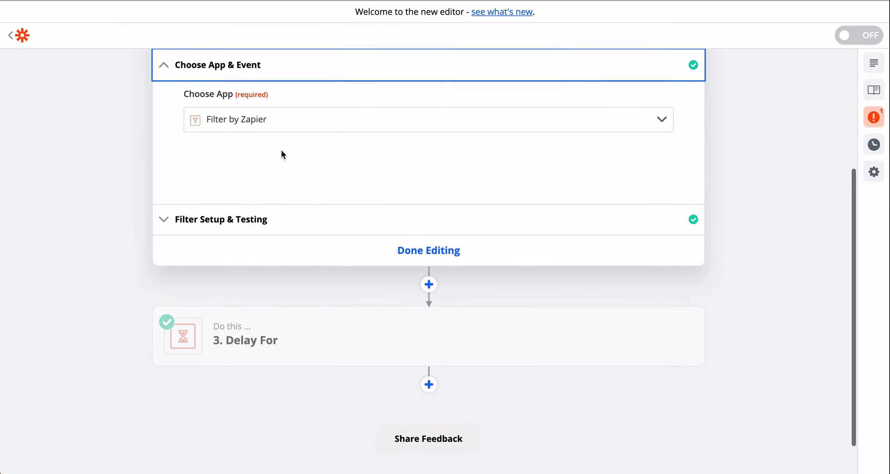
{"action": "left_click", "coordinate": [246, 230]}
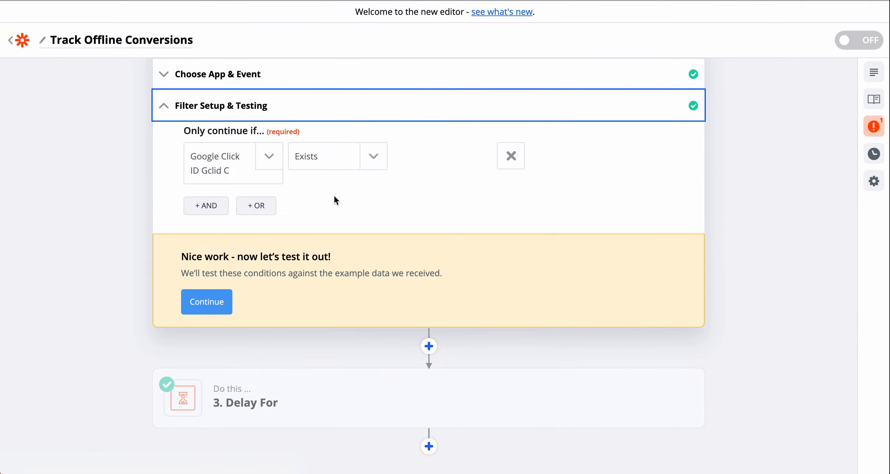
{"action": "left_click", "coordinate": [269, 158]}
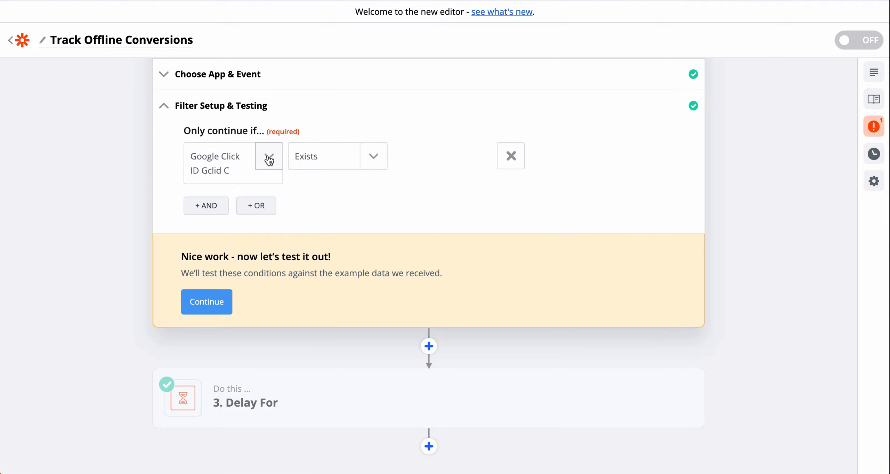
{"action": "type", "text": "click"}
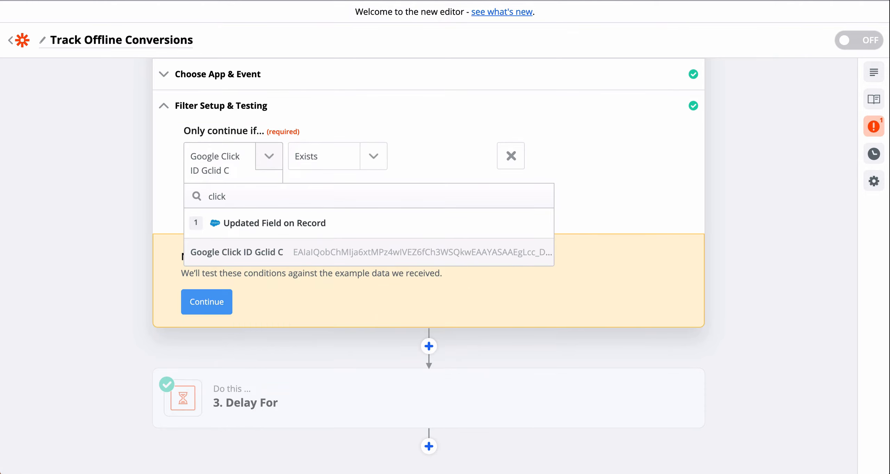
{"action": "left_click", "coordinate": [254, 258]}
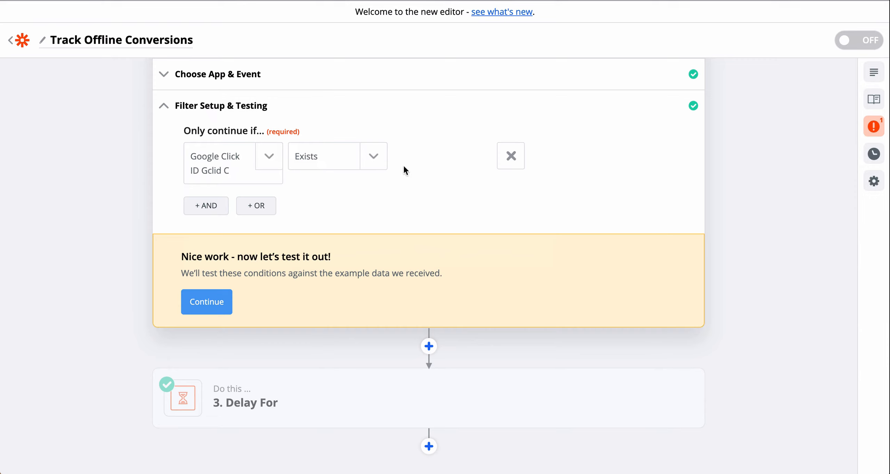
{"action": "left_click", "coordinate": [208, 302]}
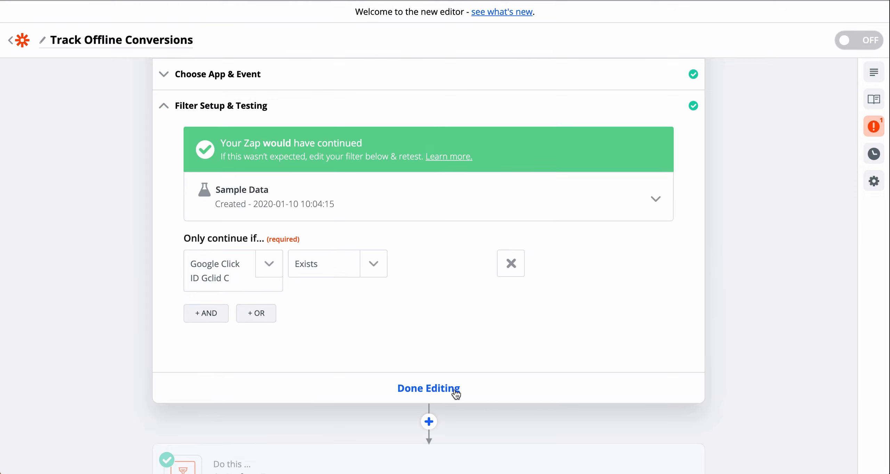
In the Delay For step, choose Hours as the delay's time unit and continue to its Send Data section.
{"action": "scroll", "coordinate": [806, 302], "scroll_direction": "down", "scroll_amount": 3}
{"action": "scroll", "coordinate": [807, 302], "scroll_direction": "down", "scroll_amount": 2}
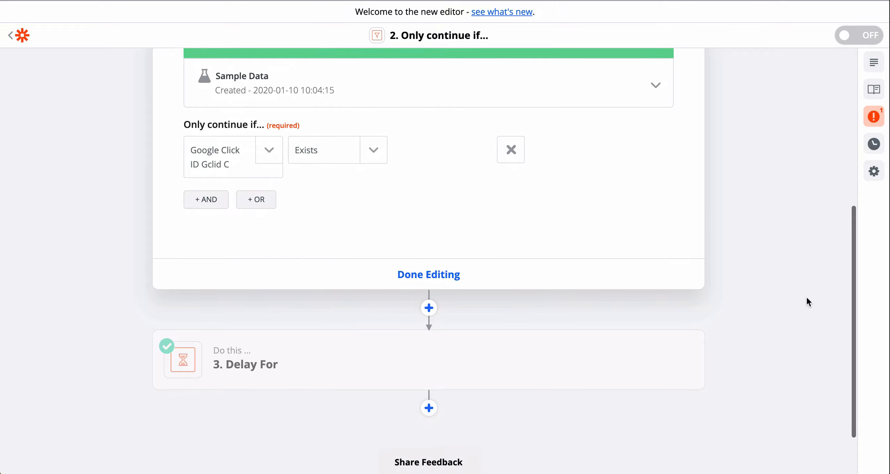
{"action": "left_click", "coordinate": [267, 365]}
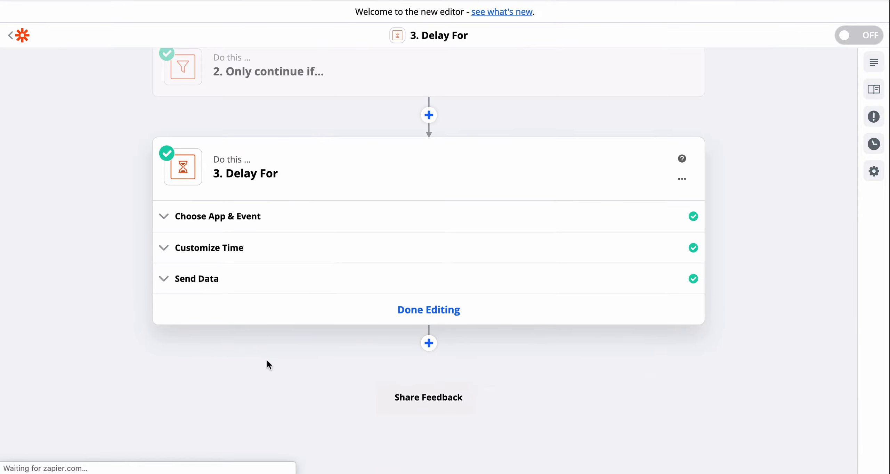
{"action": "left_click", "coordinate": [230, 216]}
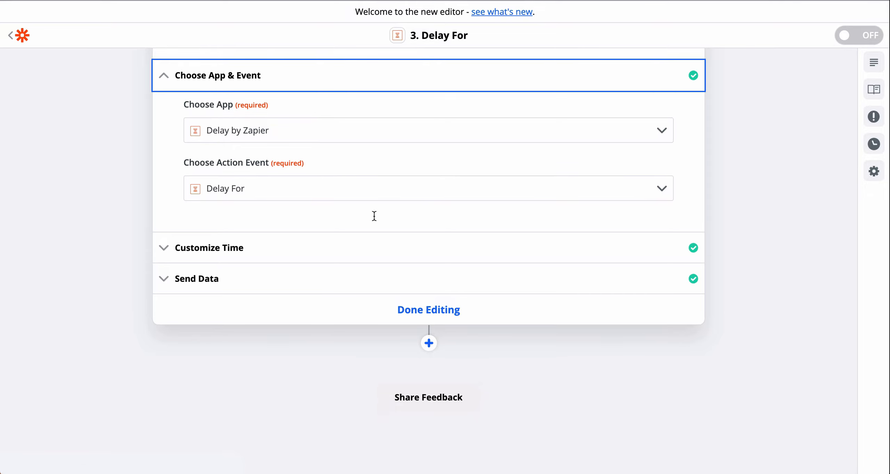
{"action": "left_click", "coordinate": [296, 248]}
{"action": "left_click", "coordinate": [202, 141]}
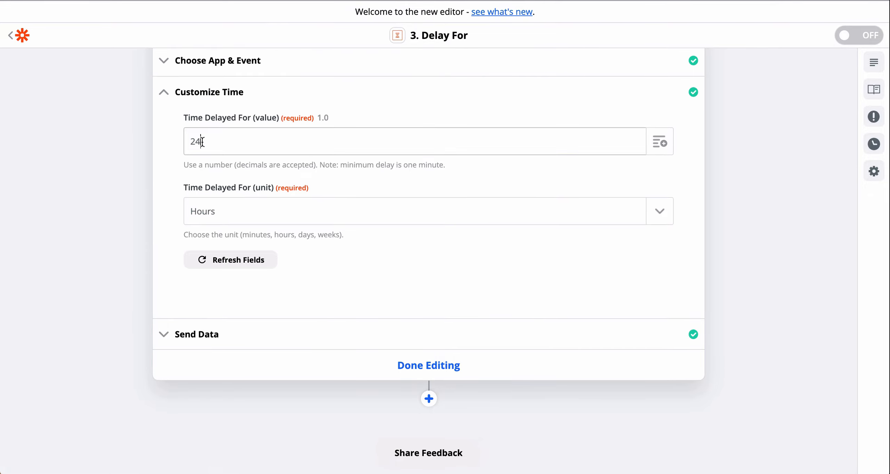
{"action": "left_click", "coordinate": [230, 207]}
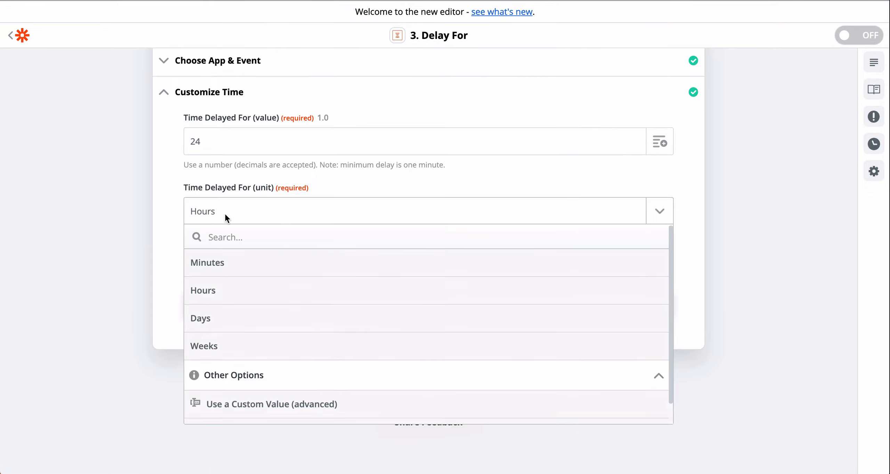
{"action": "left_click", "coordinate": [211, 281]}
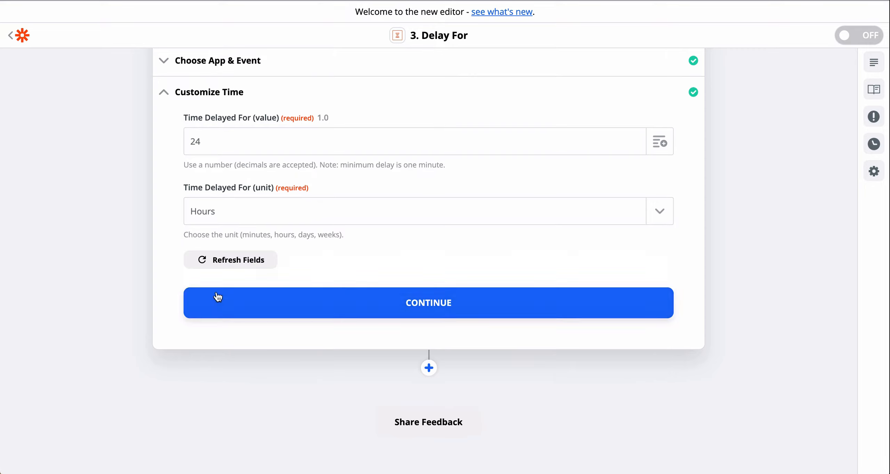
{"action": "left_click", "coordinate": [478, 304]}
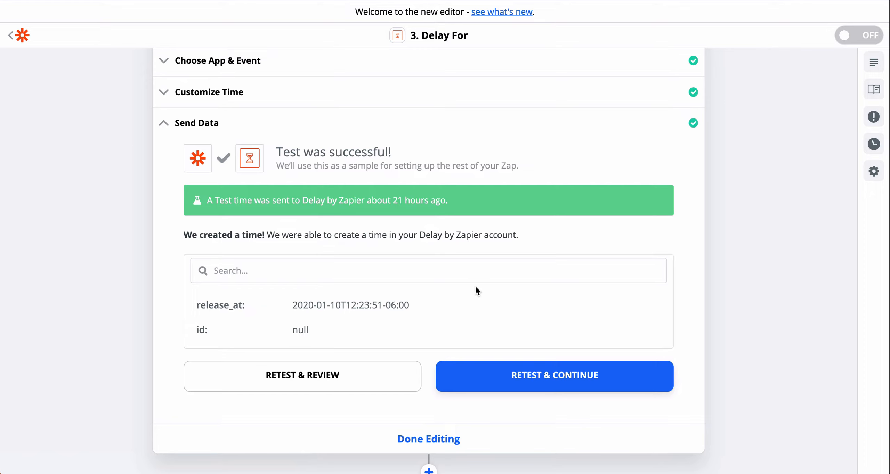
Add a Google Ads action as a new step after the Delay For step.
{"action": "scroll", "coordinate": [673, 333], "scroll_direction": "down", "scroll_amount": 3}
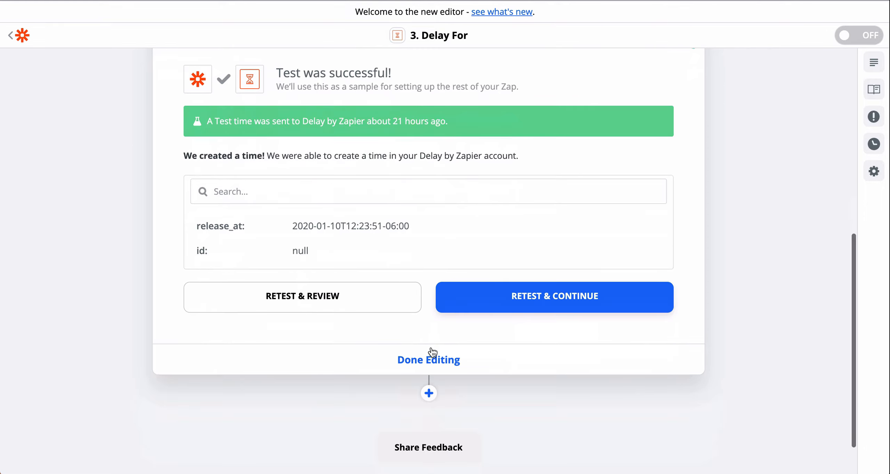
{"action": "left_click", "coordinate": [428, 394]}
{"action": "type", "text": "google ads"}
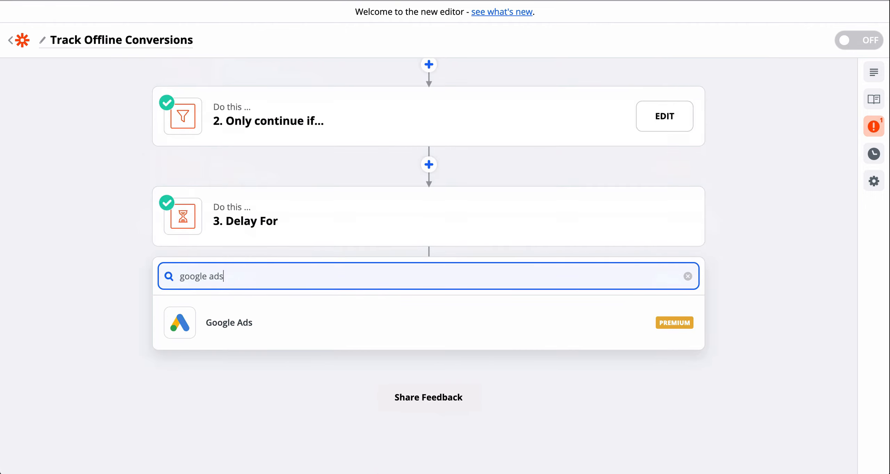
{"action": "left_click", "coordinate": [367, 327]}
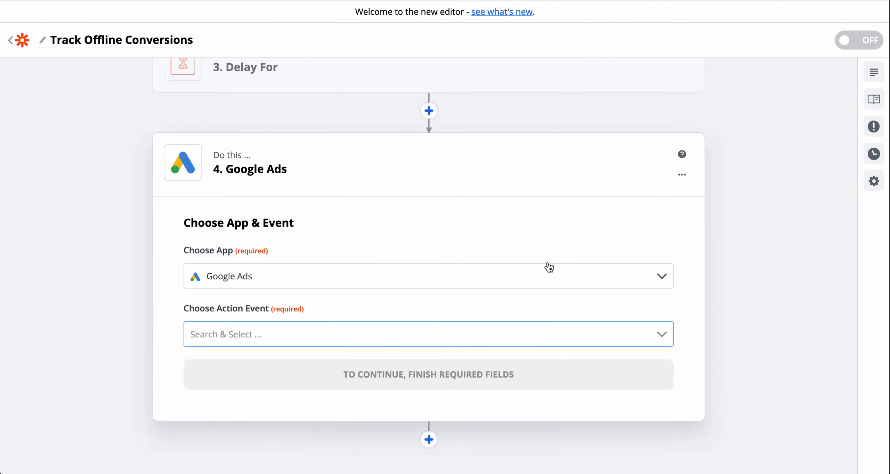
Choose Send Offline Conversion as the Google Ads step's action event and continue to the account selection.
{"action": "left_click", "coordinate": [660, 335]}
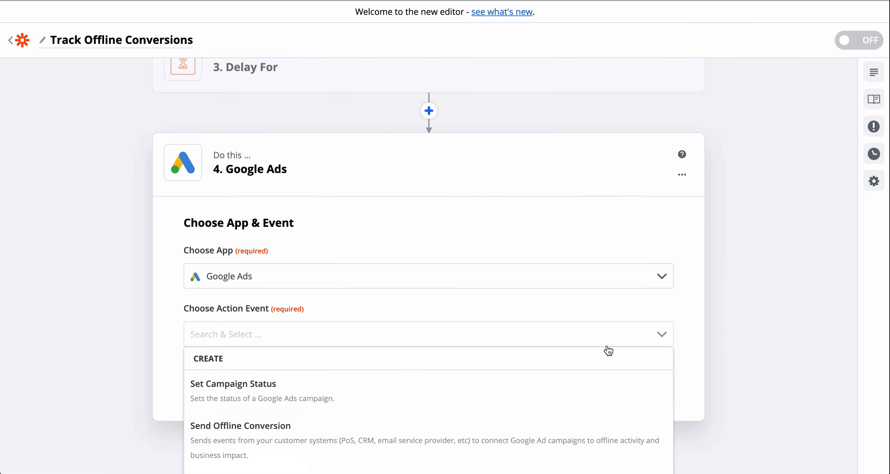
{"action": "scroll", "coordinate": [606, 350], "scroll_direction": "down", "scroll_amount": 2}
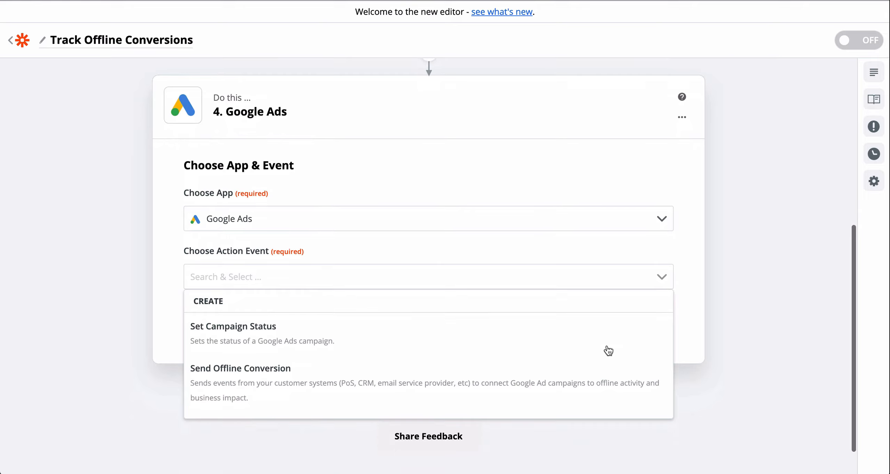
{"action": "left_click", "coordinate": [243, 371]}
{"action": "left_click", "coordinate": [431, 317]}
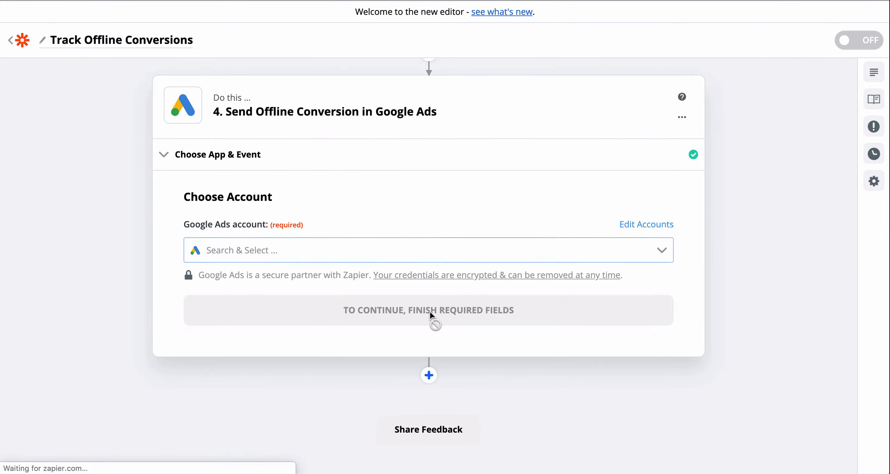
Select the Google Ads account marked #2 for the Send Offline Conversion step and continue to its customization.
{"action": "left_click", "coordinate": [665, 252]}
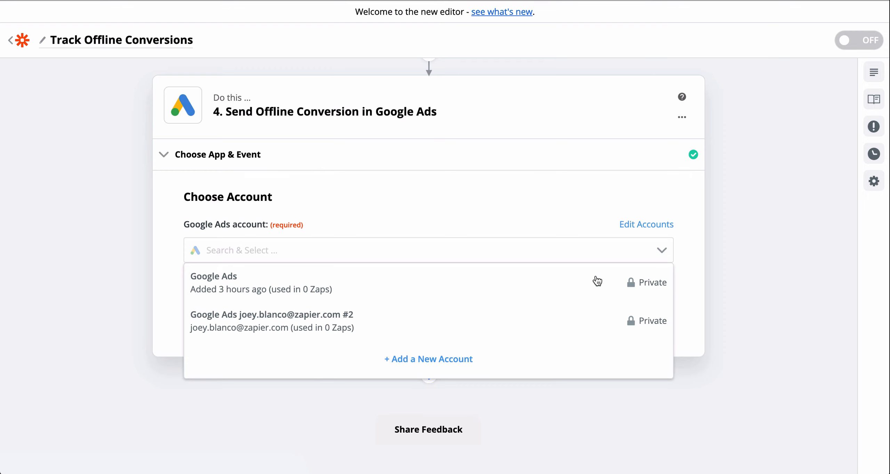
{"action": "left_click", "coordinate": [497, 330]}
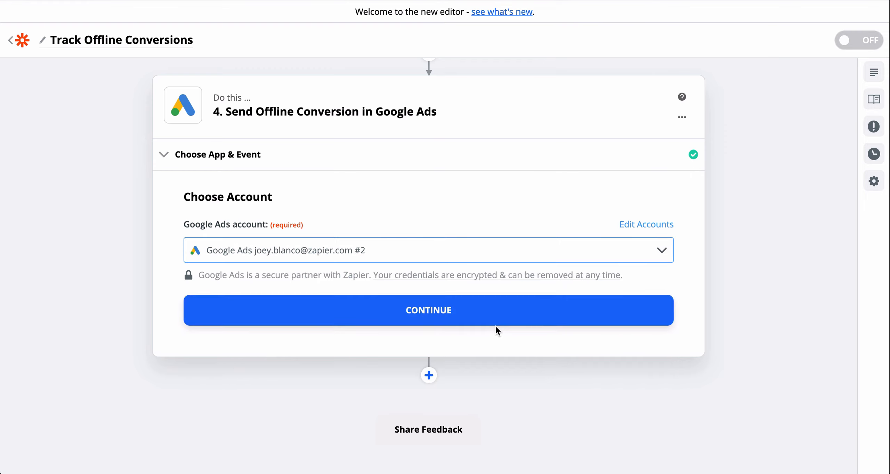
{"action": "left_click", "coordinate": [437, 313]}
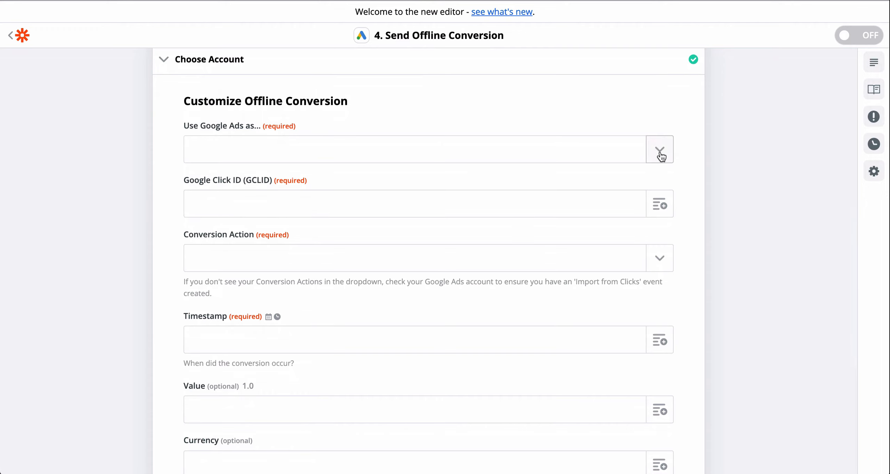
Use Google Ads as Zapier Adwords Manager Account (Manager) and set the managed account to Zapier Inc.
{"action": "left_click", "coordinate": [660, 150]}
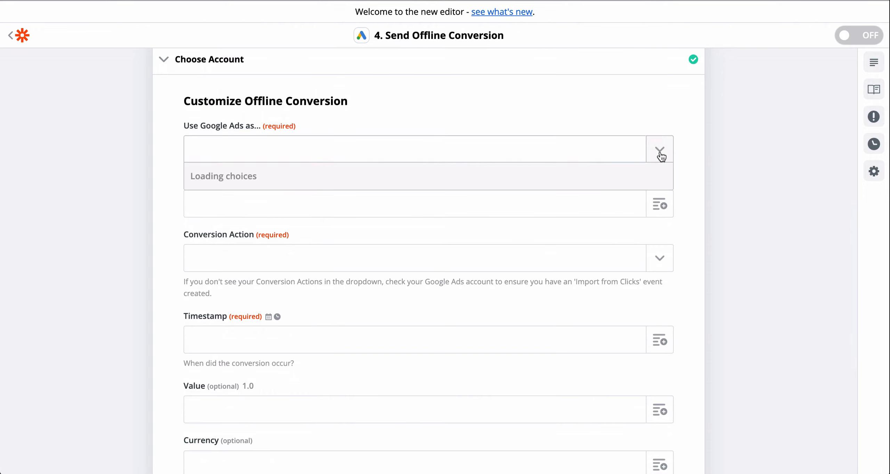
{"action": "left_click", "coordinate": [572, 206]}
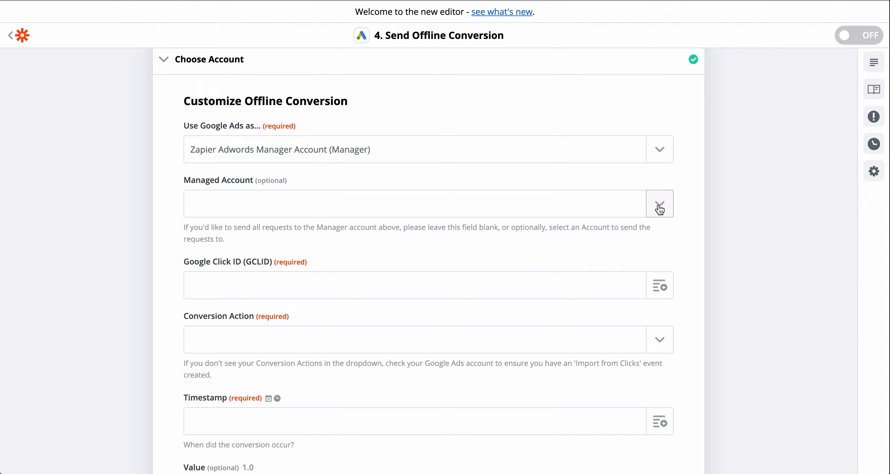
{"action": "left_click", "coordinate": [659, 209]}
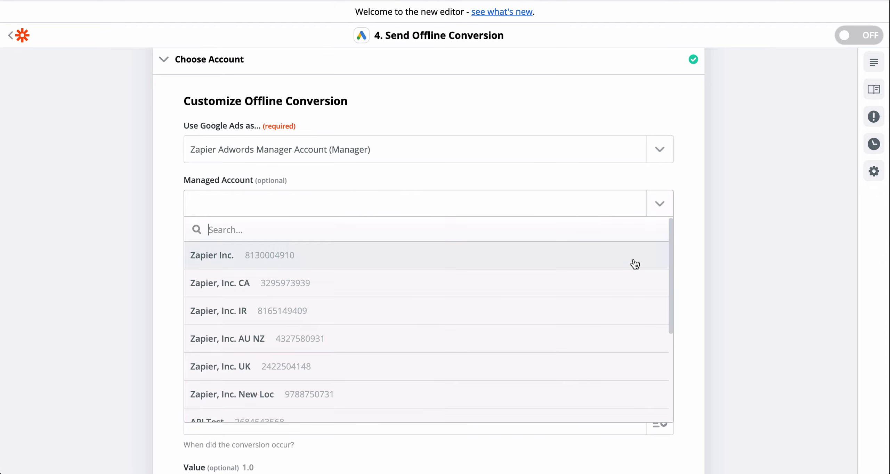
{"action": "left_click", "coordinate": [635, 264]}
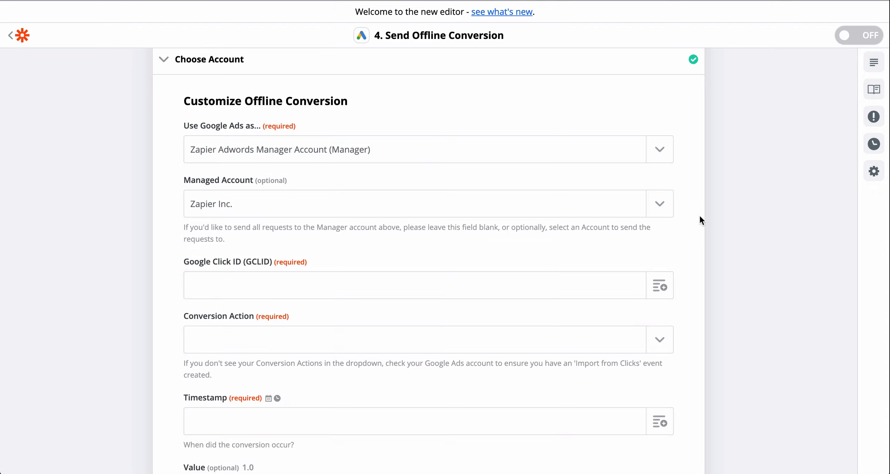
Map the Google Click ID (GCLID) field to Google Click ID Gclid C from the Salesforce Updated Field on Record step.
{"action": "scroll", "coordinate": [700, 216], "scroll_direction": "down", "scroll_amount": 4}
{"action": "scroll", "coordinate": [699, 215], "scroll_direction": "down", "scroll_amount": 2}
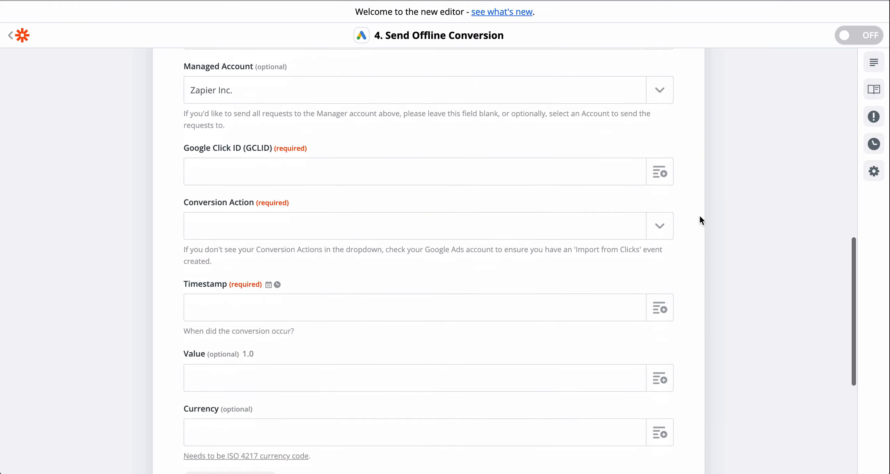
{"action": "left_click", "coordinate": [660, 171]}
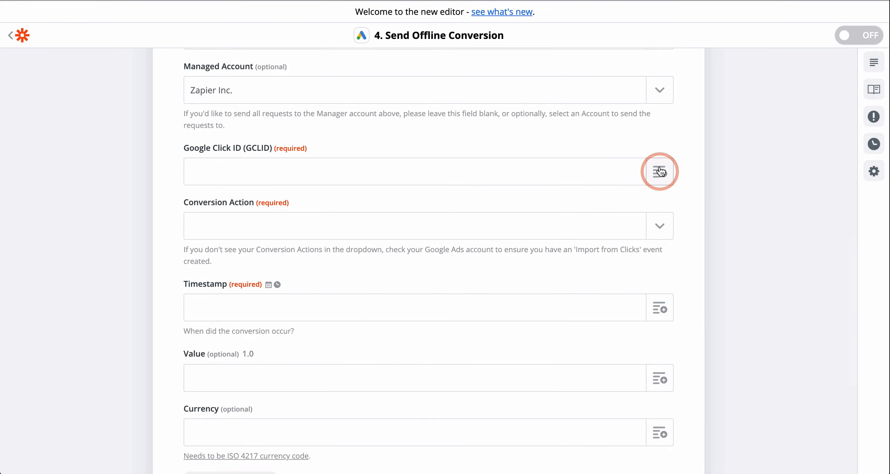
{"action": "left_click", "coordinate": [661, 172]}
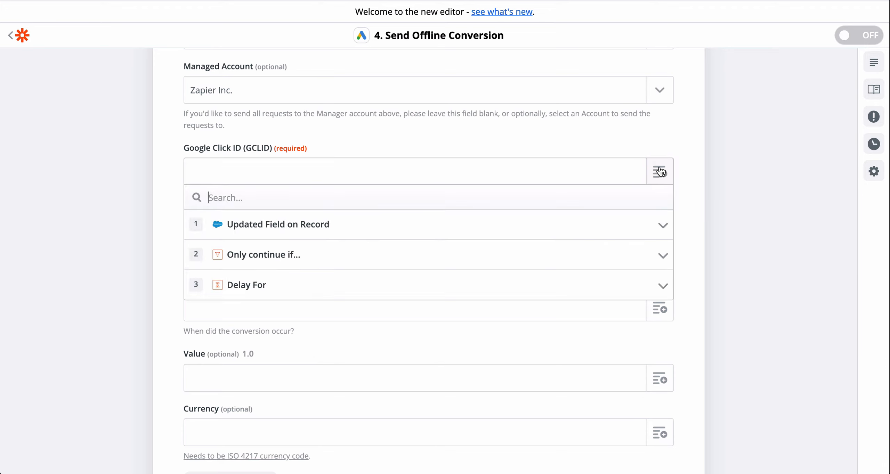
{"action": "left_click", "coordinate": [635, 232]}
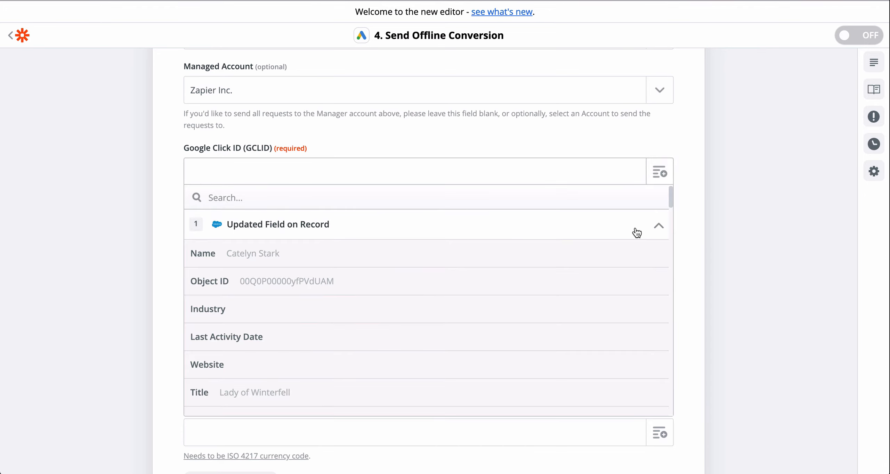
{"action": "left_click", "coordinate": [586, 205]}
{"action": "type", "text": "click"}
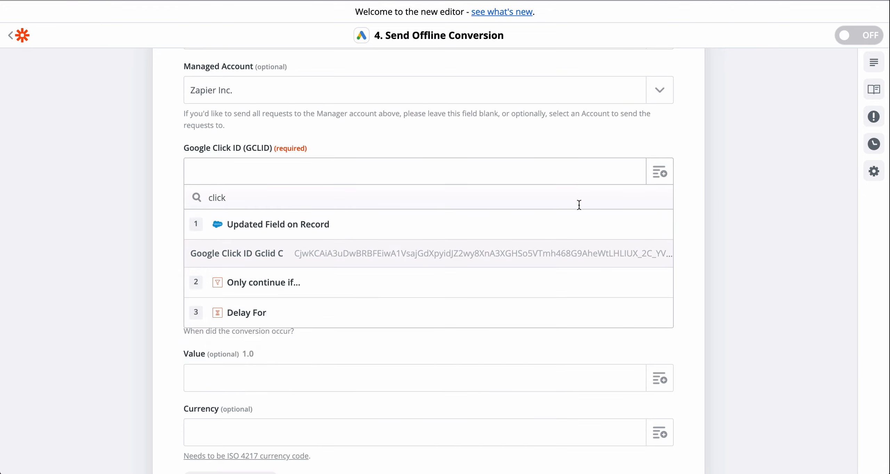
{"action": "left_click", "coordinate": [522, 254]}
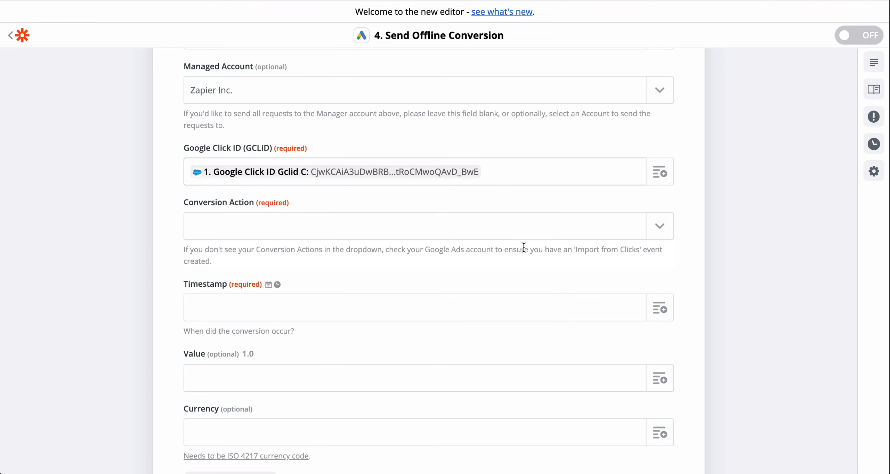
Set the conversion action to Activation and map the timestamp to Last Modified Date from the Salesforce trigger.
{"action": "left_click", "coordinate": [660, 231]}
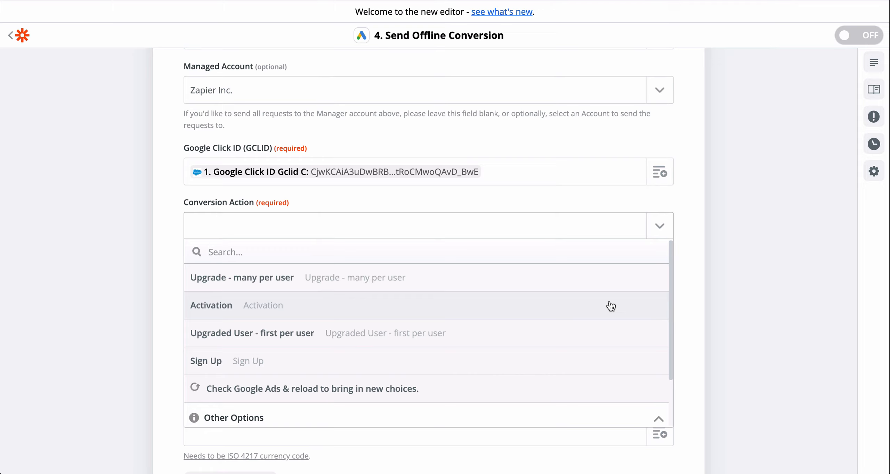
{"action": "left_click", "coordinate": [611, 306]}
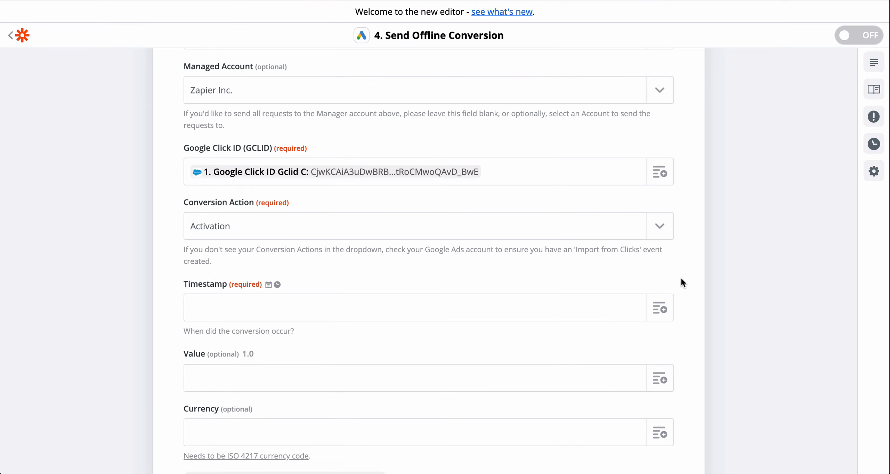
{"action": "scroll", "coordinate": [680, 277], "scroll_direction": "down", "scroll_amount": 3}
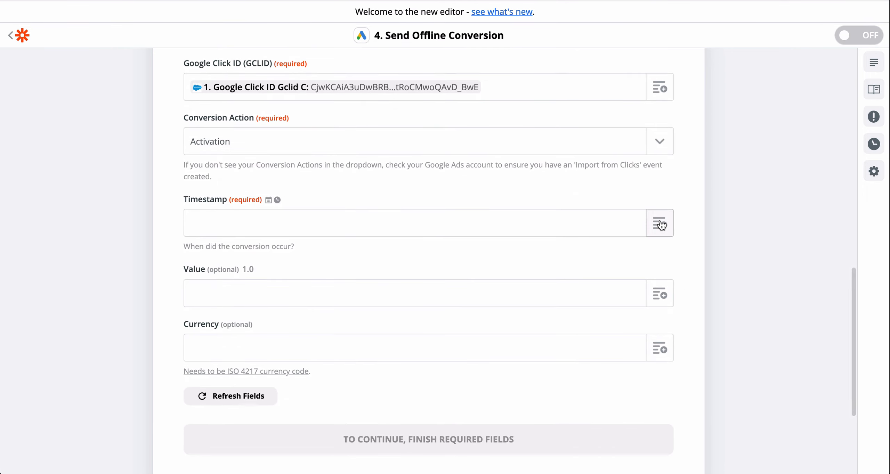
{"action": "left_click", "coordinate": [661, 225]}
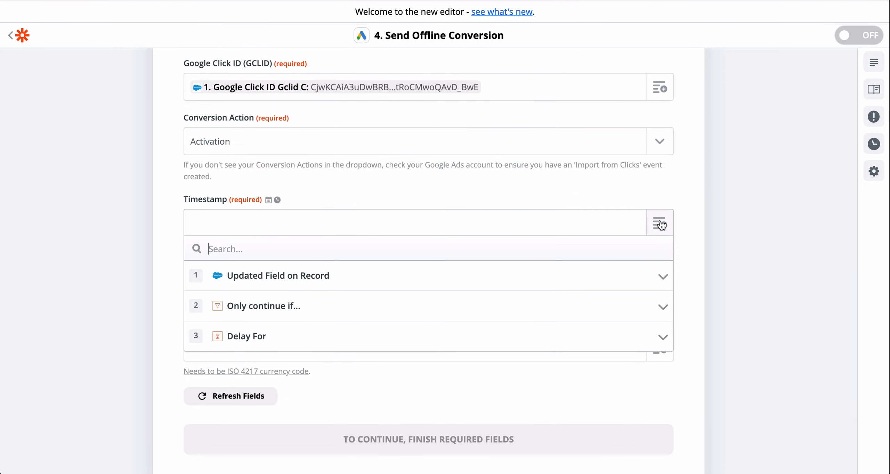
{"action": "left_click", "coordinate": [606, 286]}
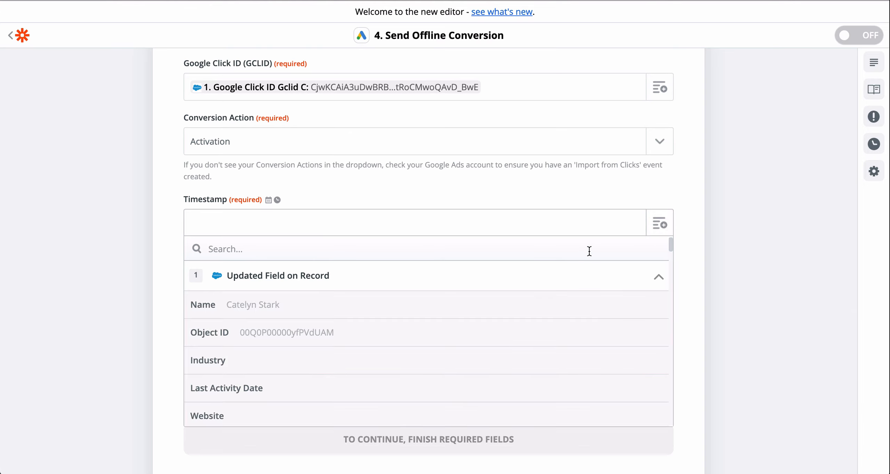
{"action": "type", "text": "modifie"}
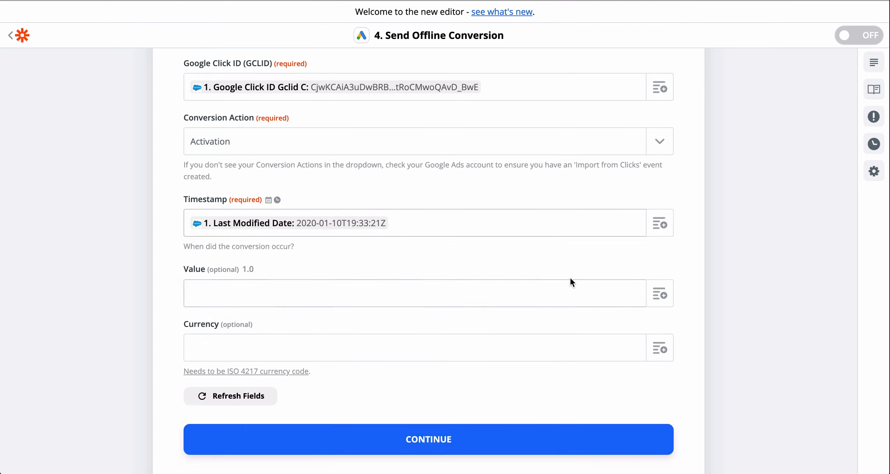
{"action": "left_click", "coordinate": [691, 293]}
Continue to the Send Data section and send a test offline conversion to Google Ads.
{"action": "scroll", "coordinate": [691, 292], "scroll_direction": "down", "scroll_amount": 3}
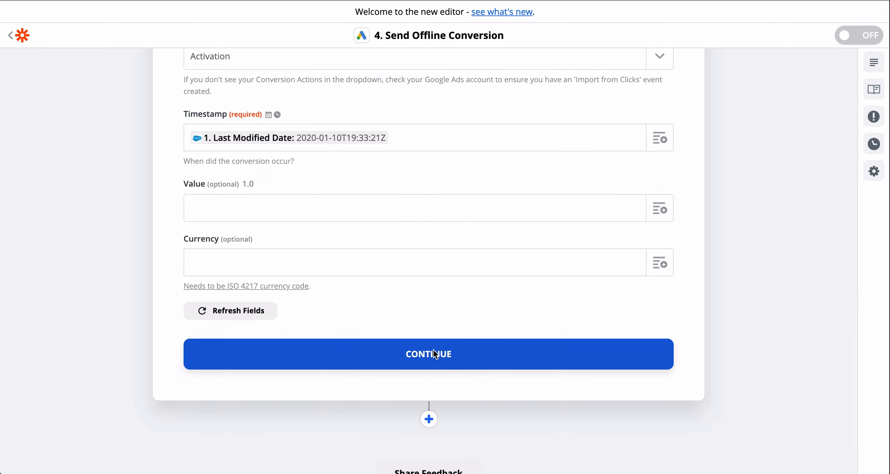
{"action": "left_click", "coordinate": [434, 353]}
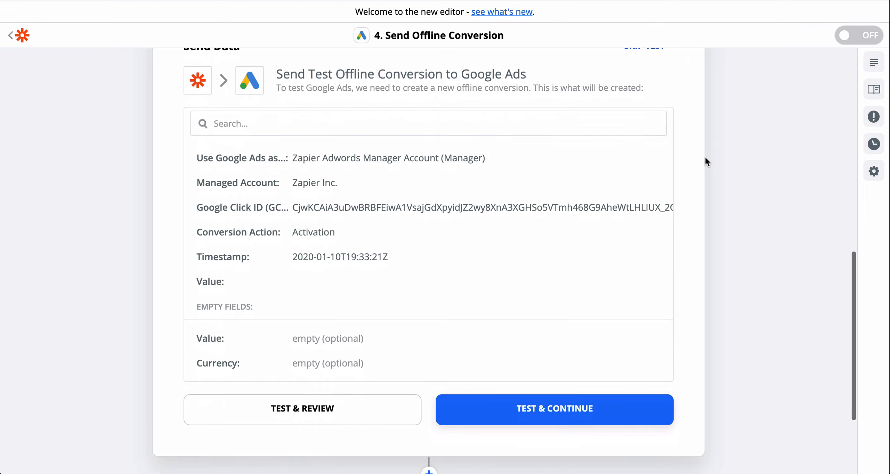
{"action": "left_click", "coordinate": [559, 409]}
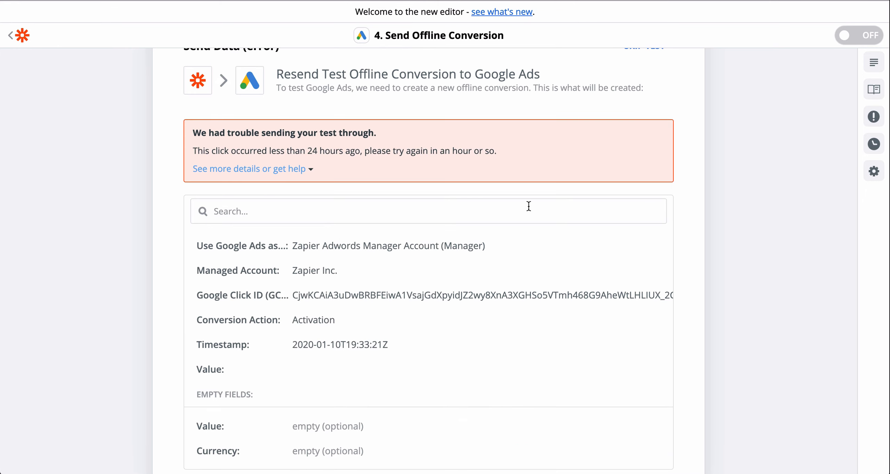
{"action": "scroll", "coordinate": [529, 206], "scroll_direction": "down", "scroll_amount": 3}
{"action": "scroll", "coordinate": [528, 206], "scroll_direction": "up", "scroll_amount": 4}
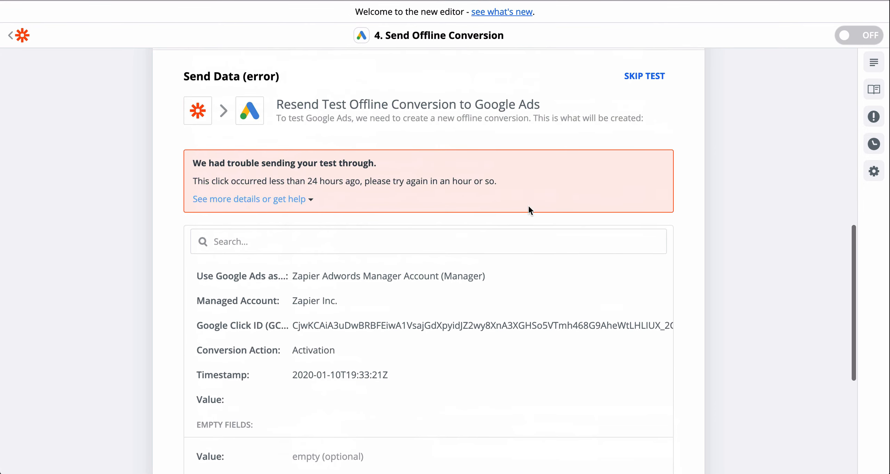
Skip the test of the Send Offline Conversion step and turn the zap on.
{"action": "left_click", "coordinate": [641, 77]}
{"action": "scroll", "coordinate": [680, 141], "scroll_direction": "down", "scroll_amount": 3}
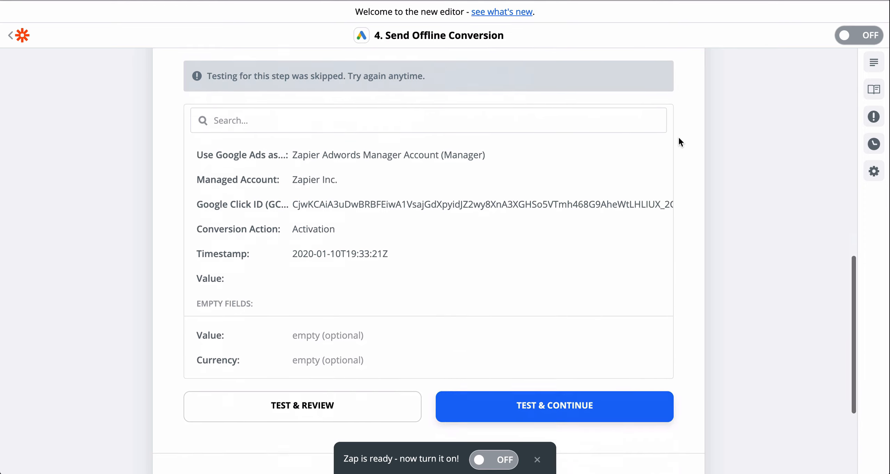
{"action": "left_click", "coordinate": [494, 460]}
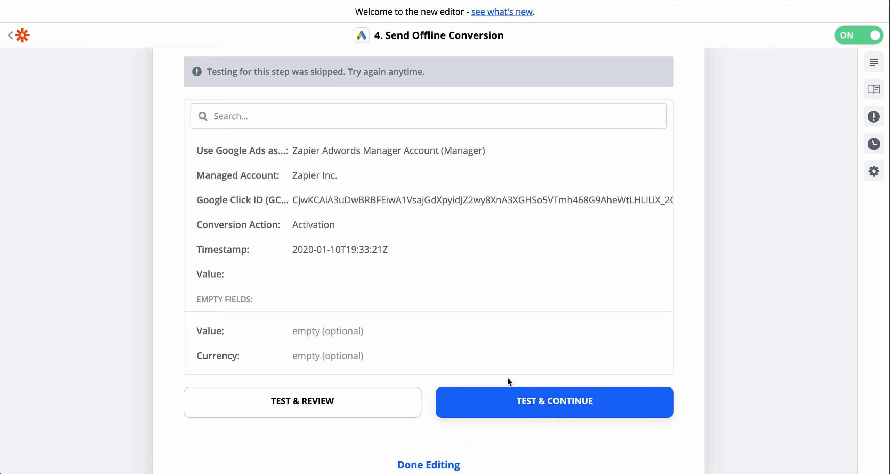
Finish editing the Send Offline Conversion step and return to the overview of the zap's steps.
{"action": "scroll", "coordinate": [515, 370], "scroll_direction": "down", "scroll_amount": 2}
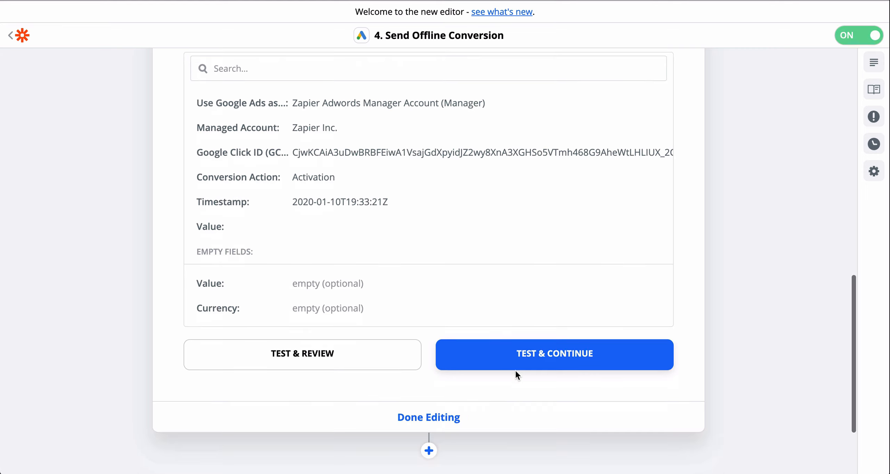
{"action": "left_click", "coordinate": [431, 418]}
{"action": "scroll", "coordinate": [435, 405], "scroll_direction": "up", "scroll_amount": 3}
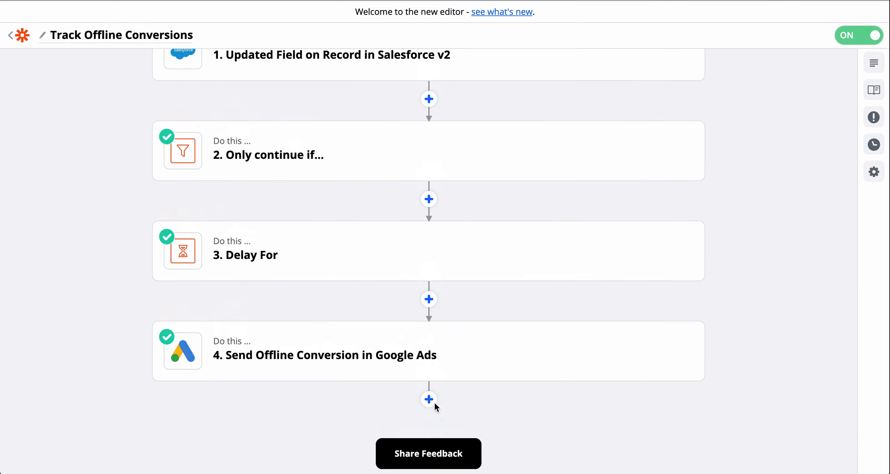